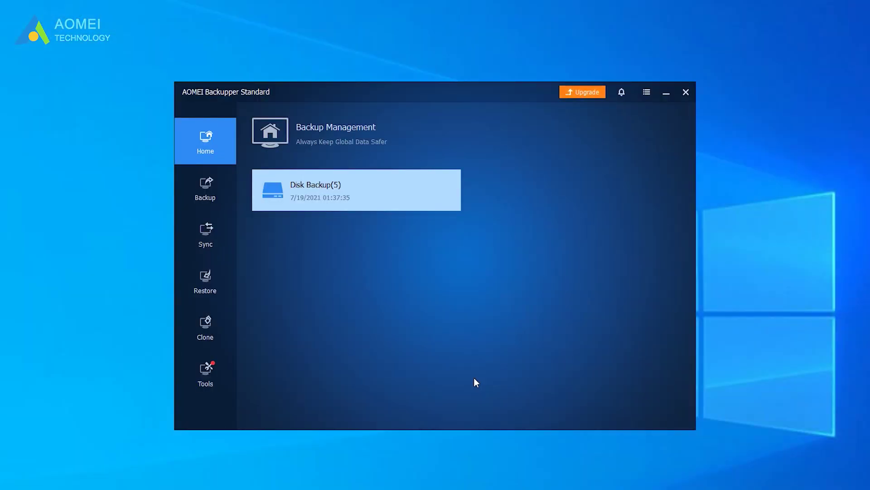
# - Create a new System Backup task and enable its scheduled backup at Daily frequency
pyautogui.click(221, 196)
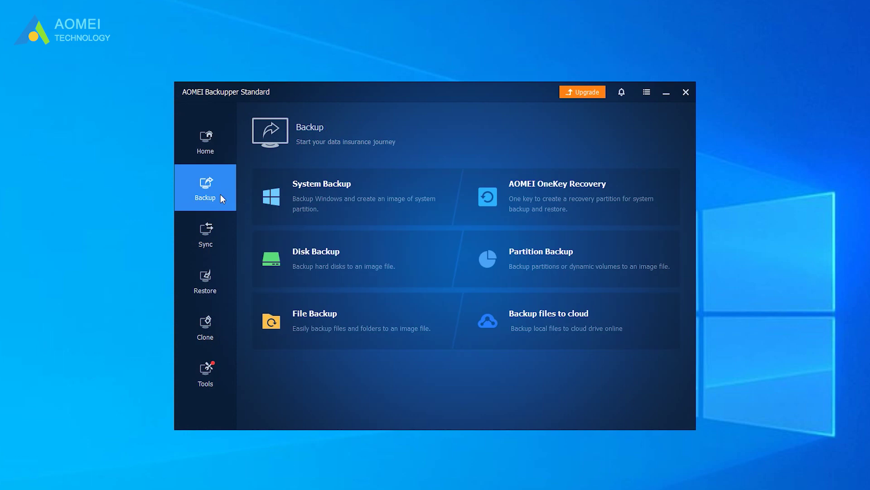
pyautogui.click(373, 202)
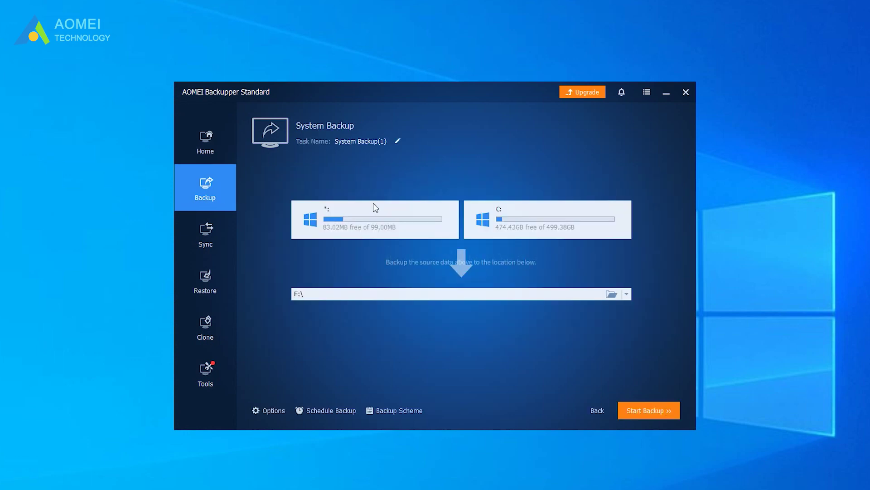
pyautogui.click(343, 411)
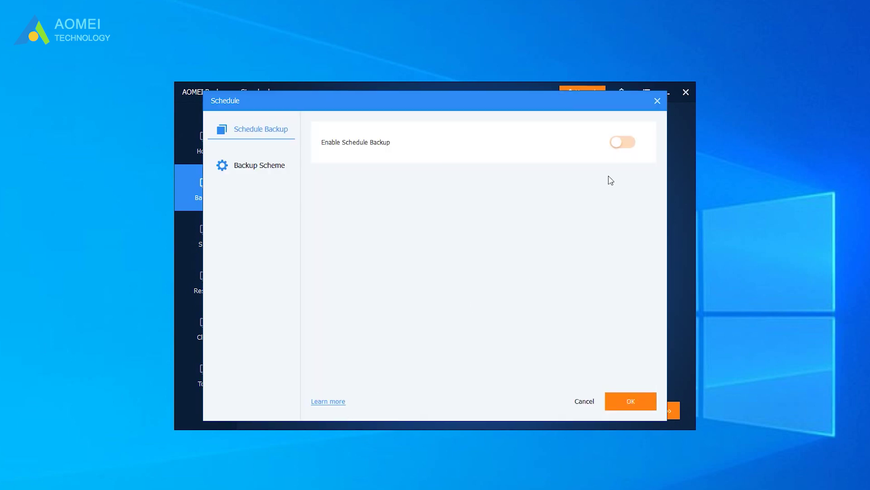
pyautogui.click(624, 143)
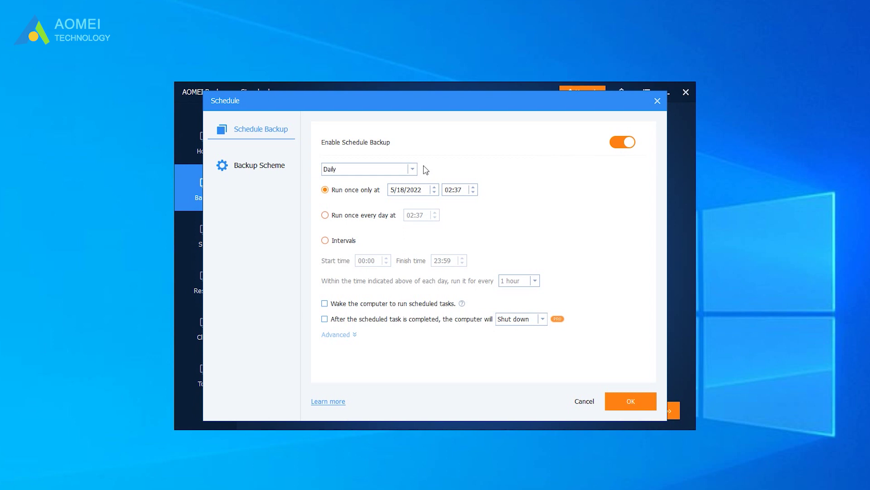
pyautogui.click(416, 170)
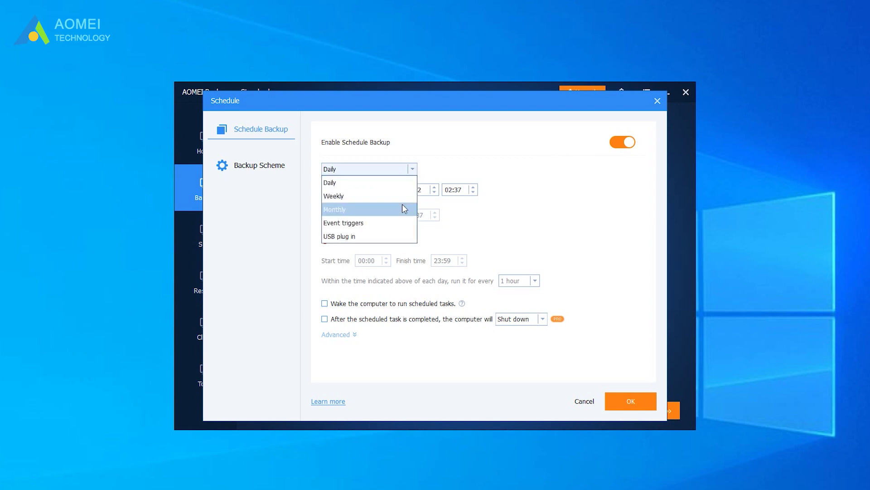
pyautogui.click(540, 225)
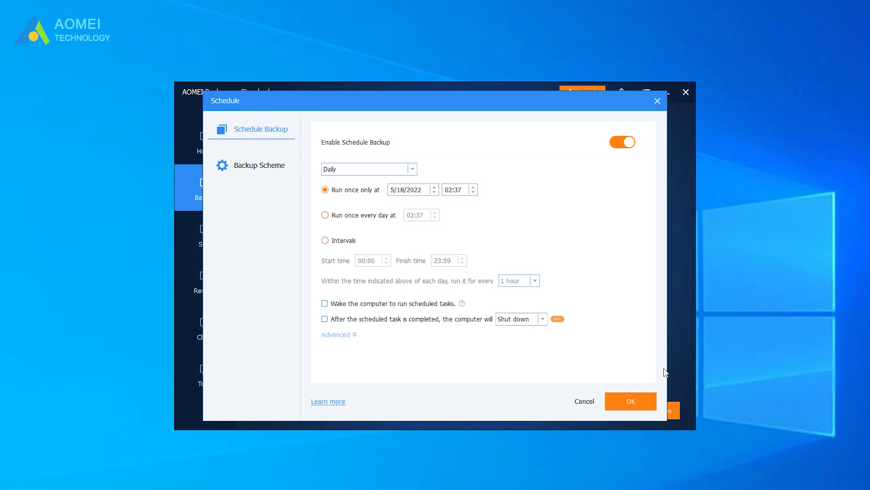
# - Confirm the daily schedule and keep Incremental Backup as the backup scheme
pyautogui.click(632, 408)
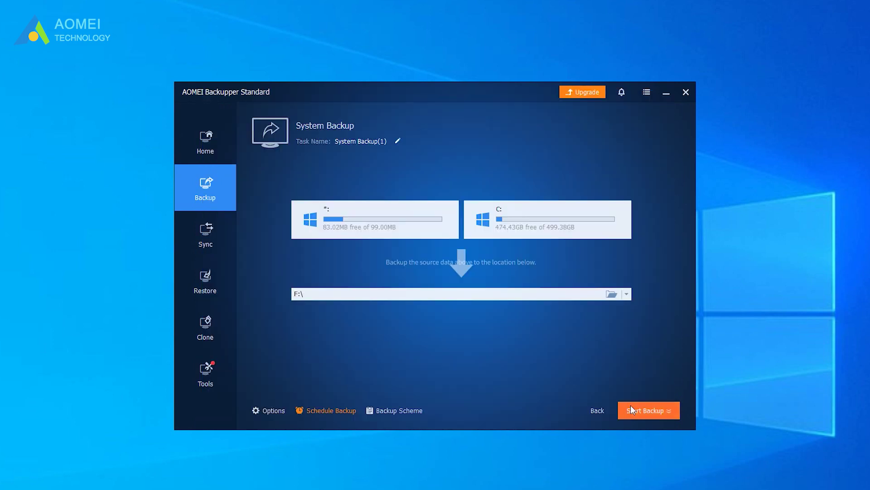
pyautogui.click(409, 411)
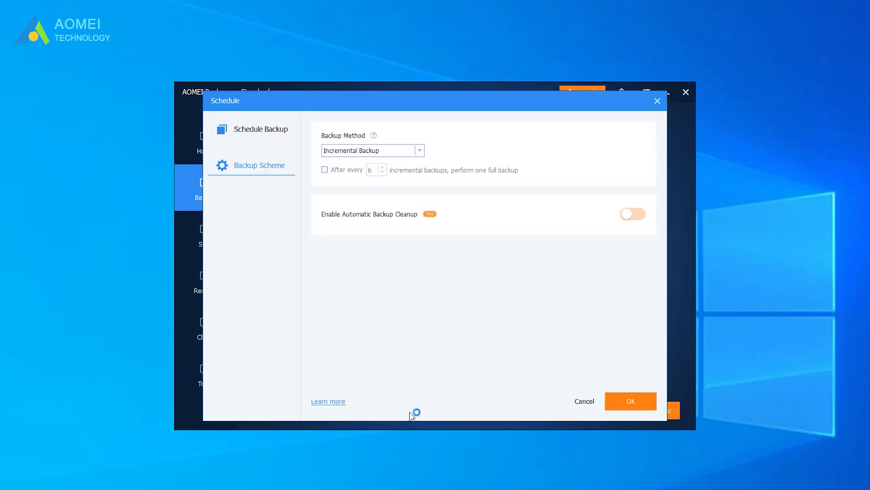
pyautogui.click(420, 151)
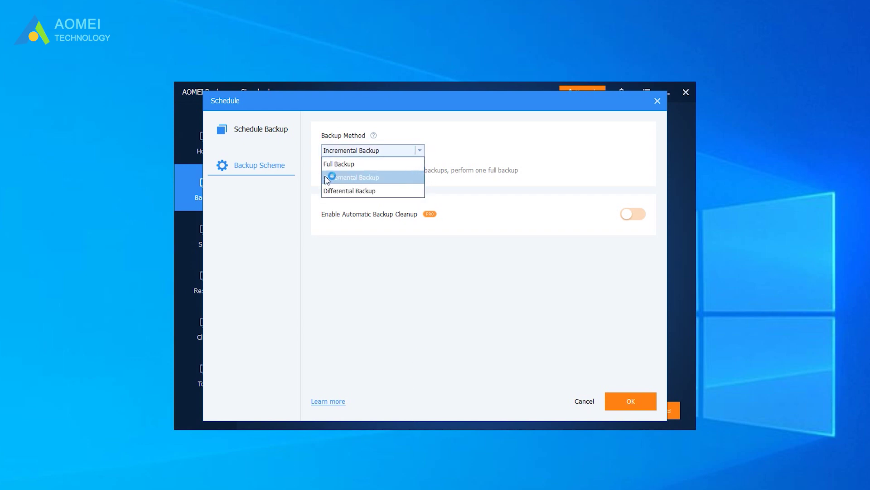
pyautogui.click(423, 180)
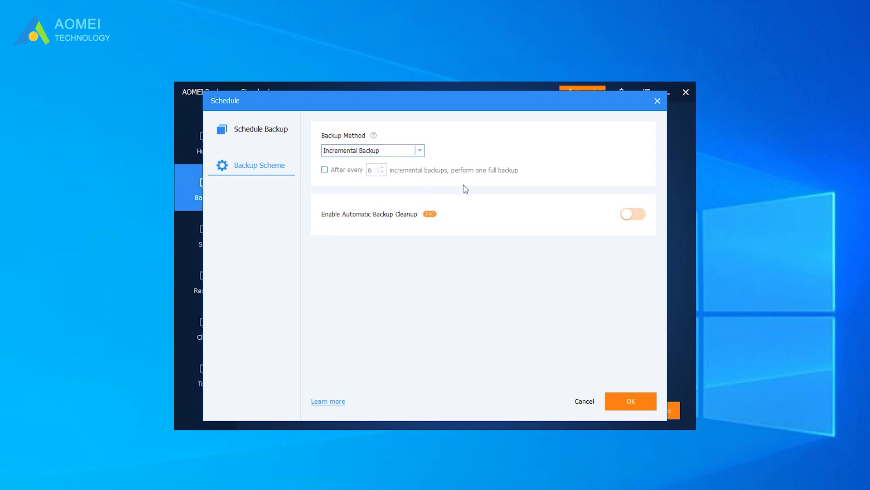
pyautogui.click(653, 403)
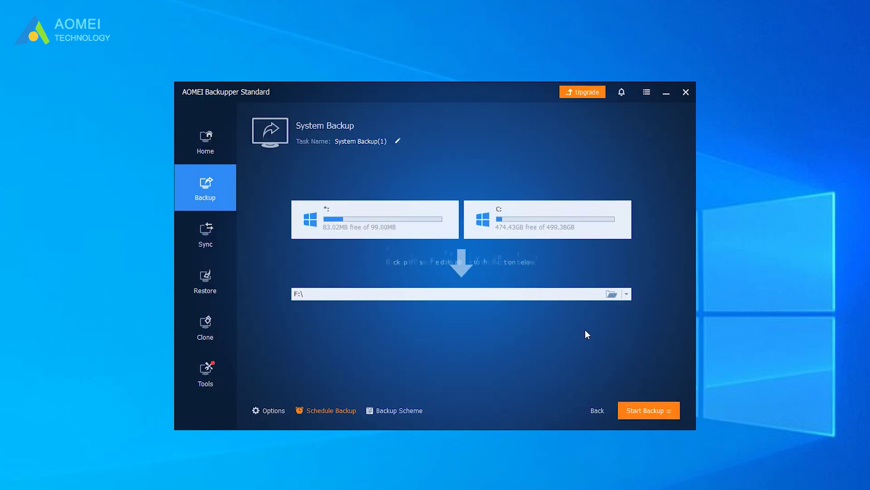
# - Set the backup destination to E:\ and start the backup now, adding the schedule
pyautogui.click(611, 294)
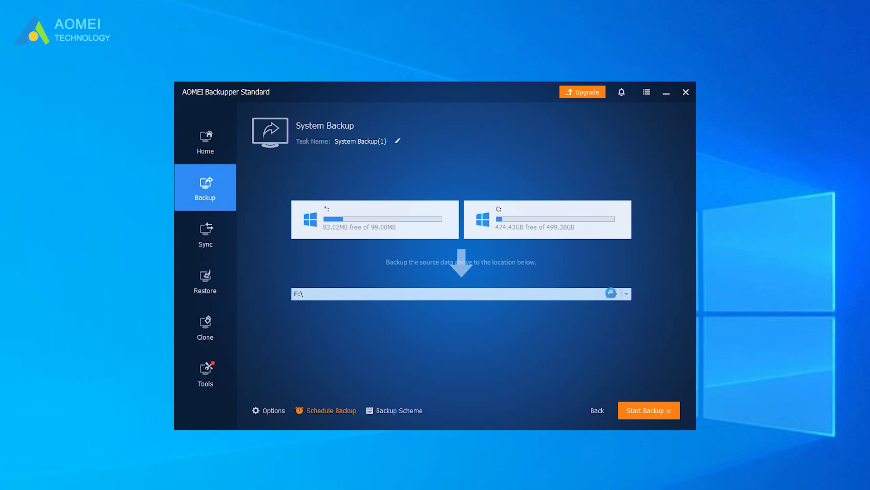
pyautogui.click(557, 321)
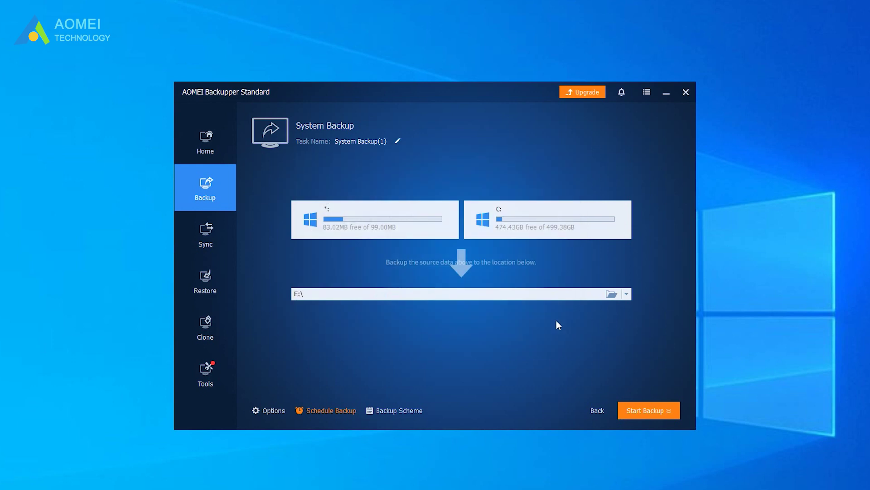
pyautogui.click(661, 411)
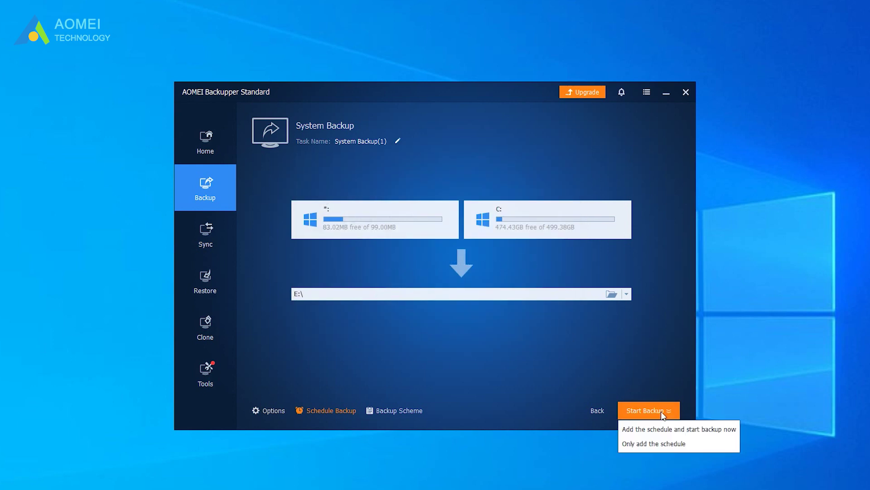
pyautogui.click(658, 429)
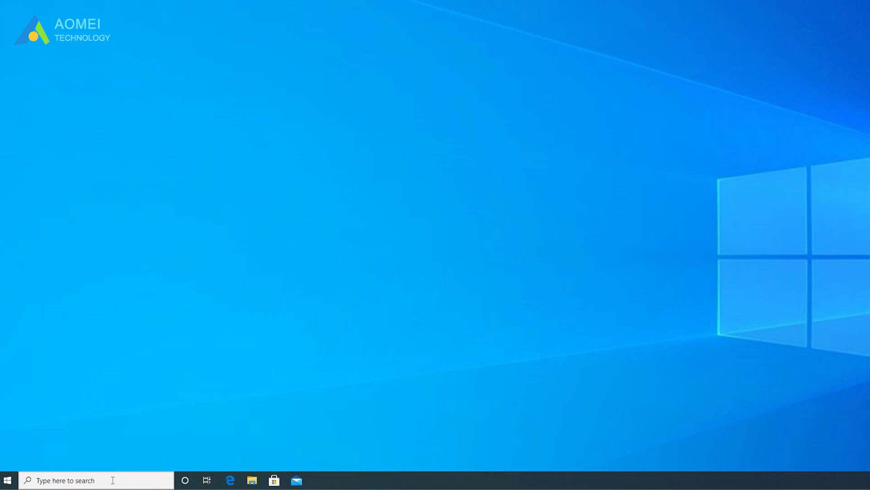
# - In an administrator Command Prompt, run net stop wuauserv and net stop bits
pyautogui.click(113, 480)
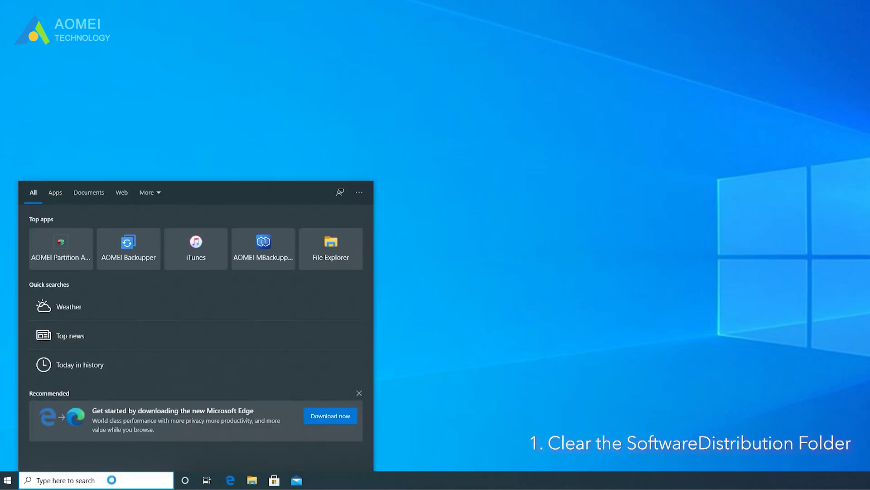
pyautogui.write('cmd')
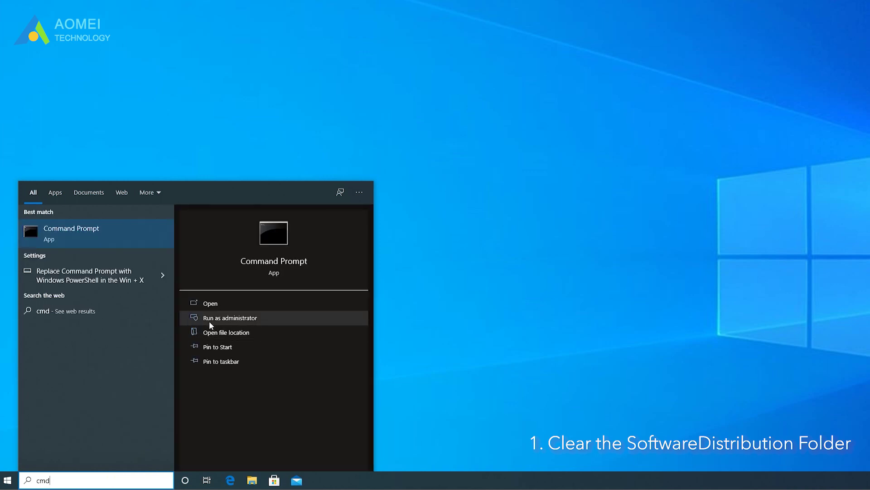
pyautogui.click(209, 320)
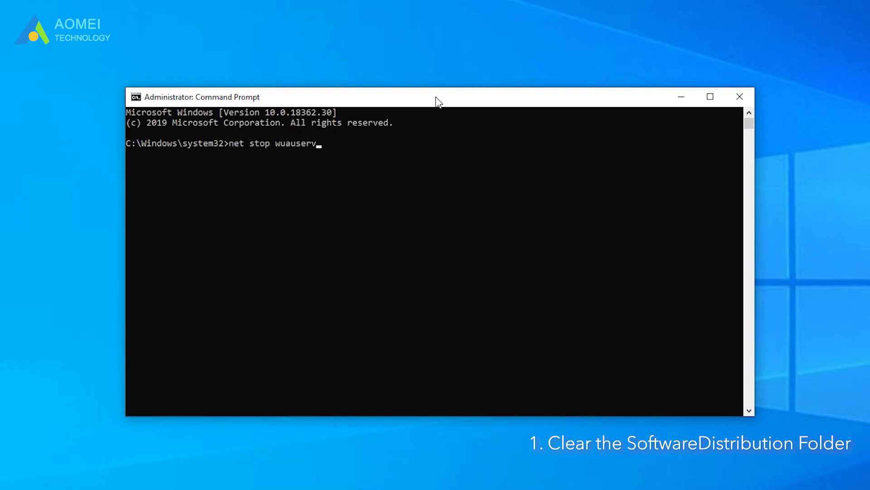
pyautogui.press('Return')
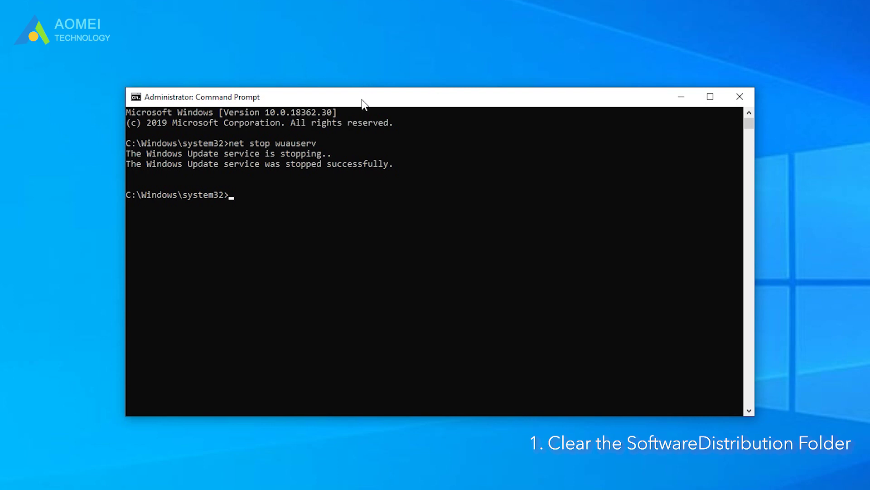
pyautogui.write('net stop bits')
pyautogui.press('Return')
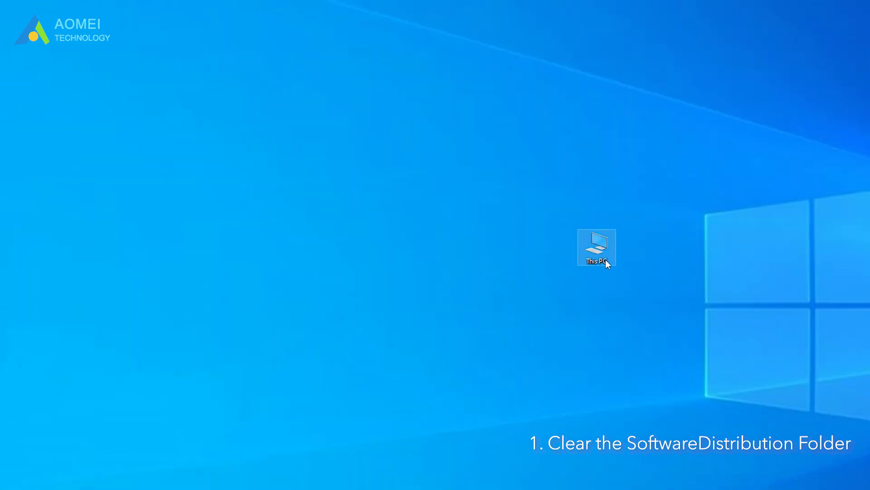
# - Browse File Explorer to C:\Windows\SoftwareDistribution
pyautogui.doubleClick(597, 254)
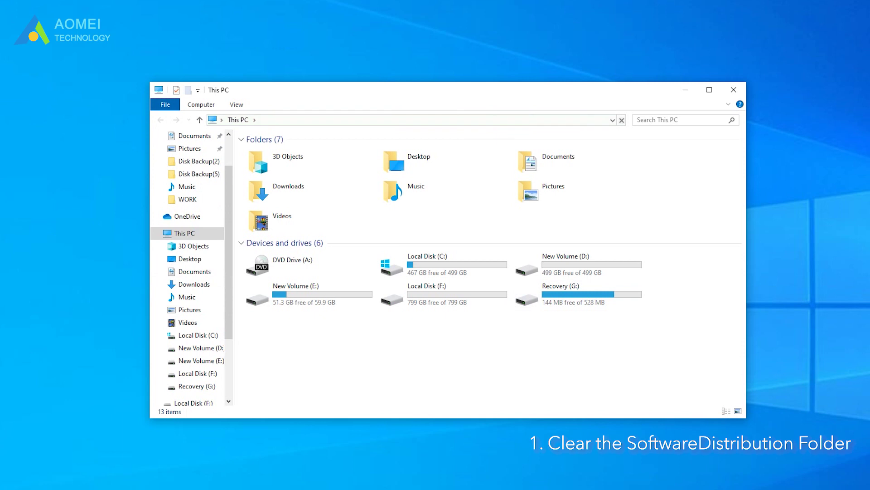
pyautogui.doubleClick(439, 257)
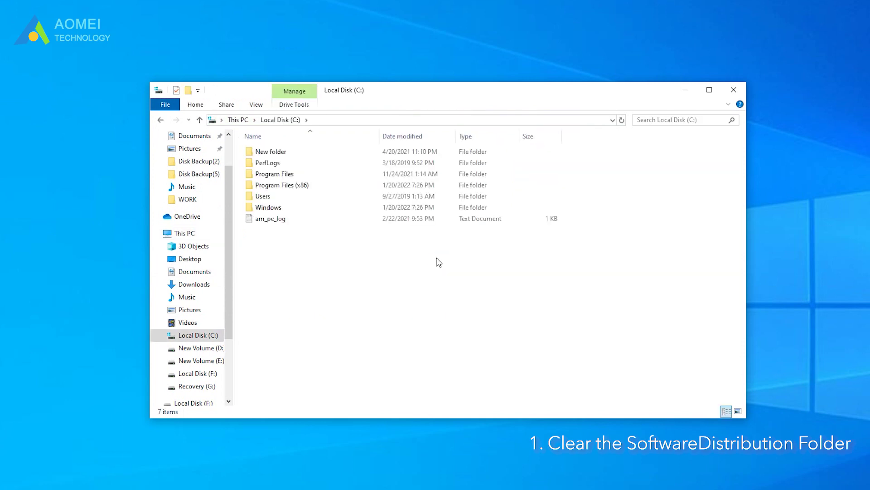
pyautogui.doubleClick(350, 207)
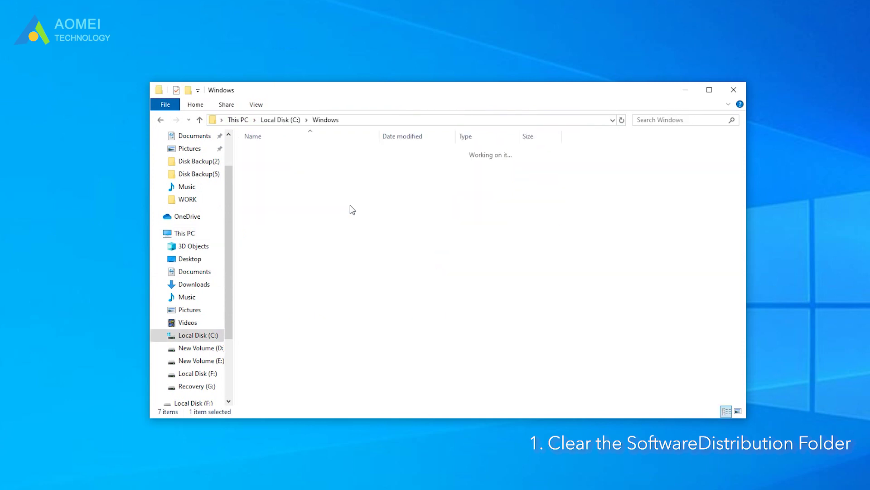
pyautogui.scroll(-15, 447, 238)
pyautogui.doubleClick(447, 237)
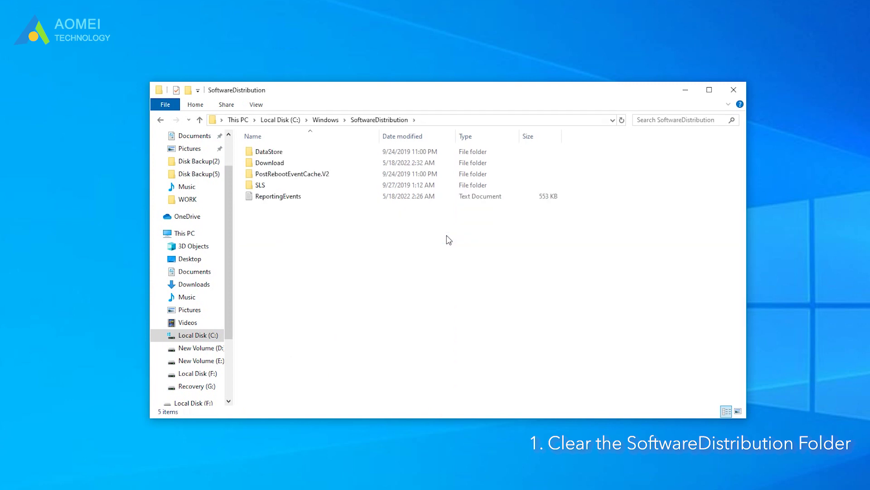
# - Delete all folder contents with admin permission, skipping the in-use DataStore and ReportingEvents items
pyautogui.hotkey('ctrl', 'a')
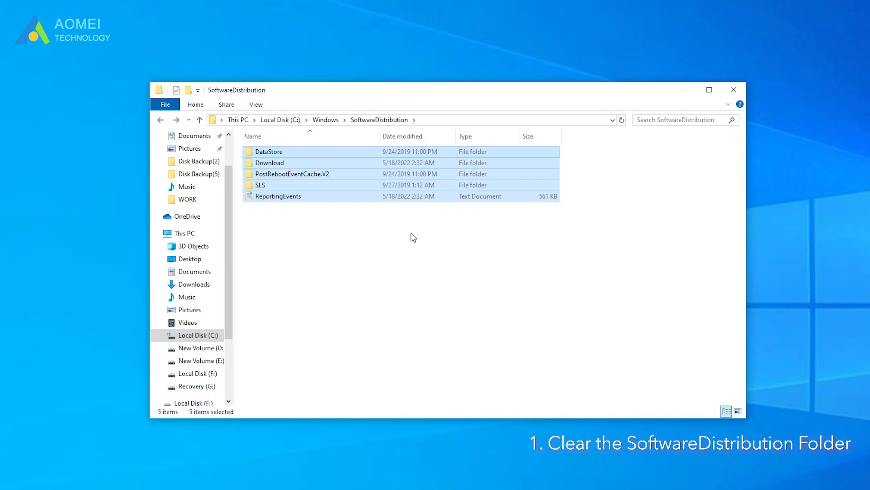
pyautogui.press('Delete')
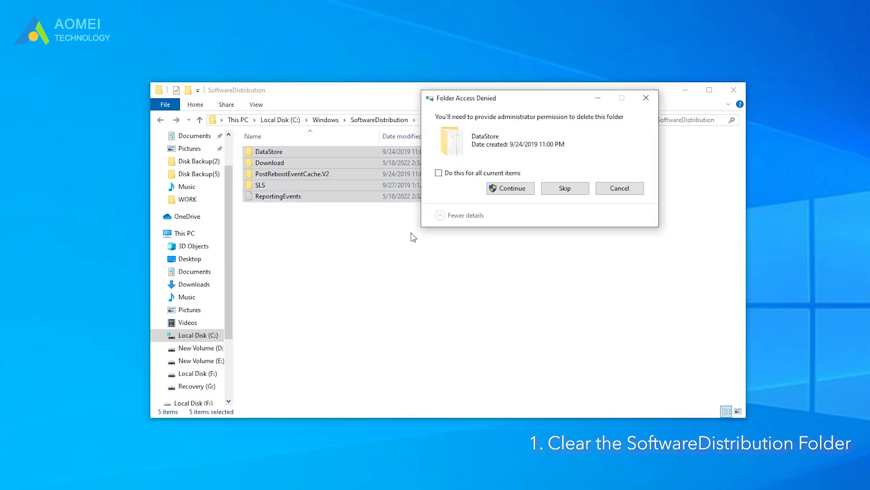
pyautogui.click(438, 177)
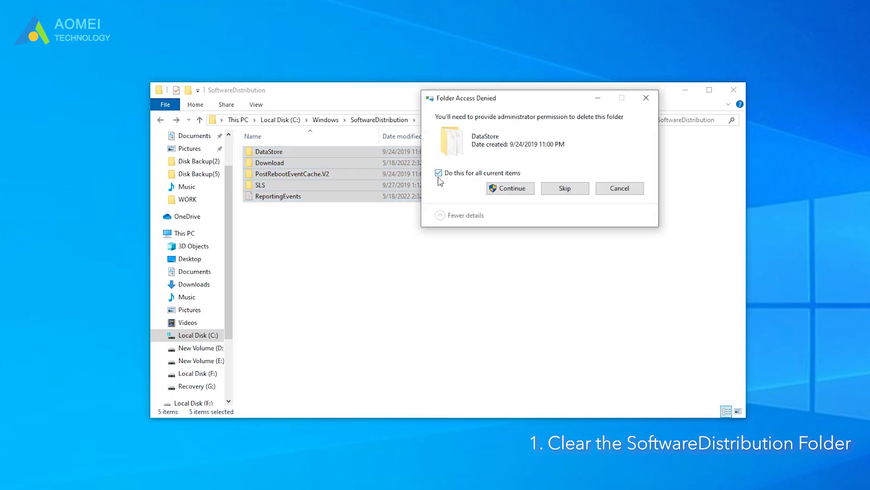
pyautogui.click(509, 188)
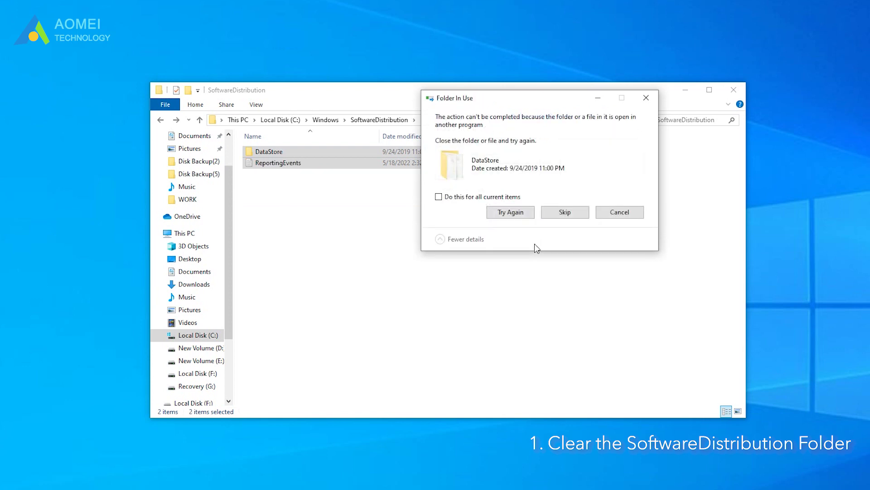
pyautogui.click(565, 212)
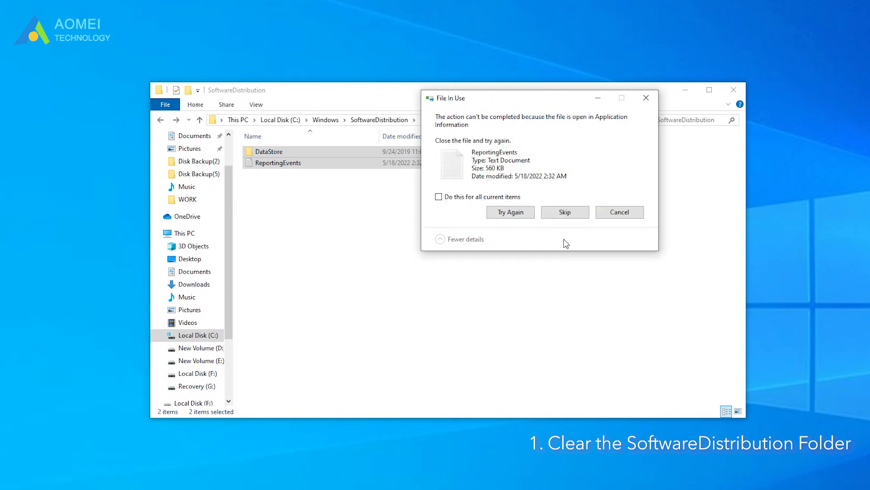
pyautogui.click(562, 215)
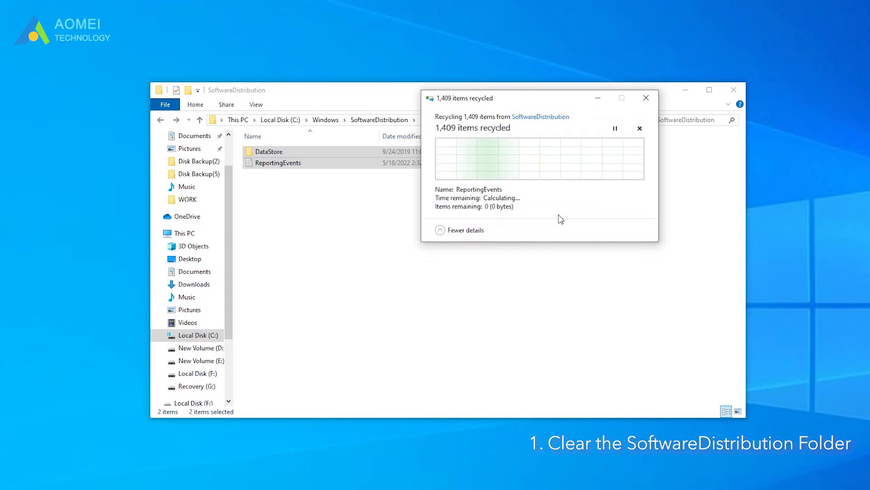
pyautogui.click(562, 219)
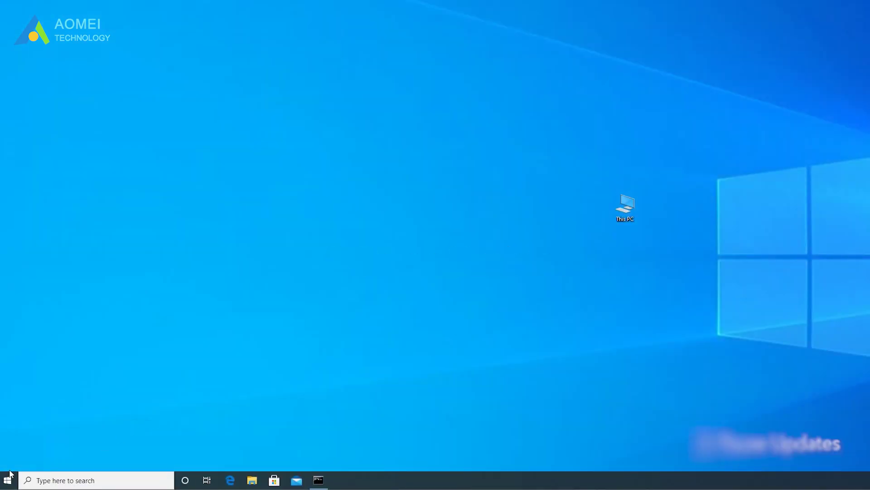
# - Pause Windows updates for 7 days under Update & Security
pyautogui.click(8, 480)
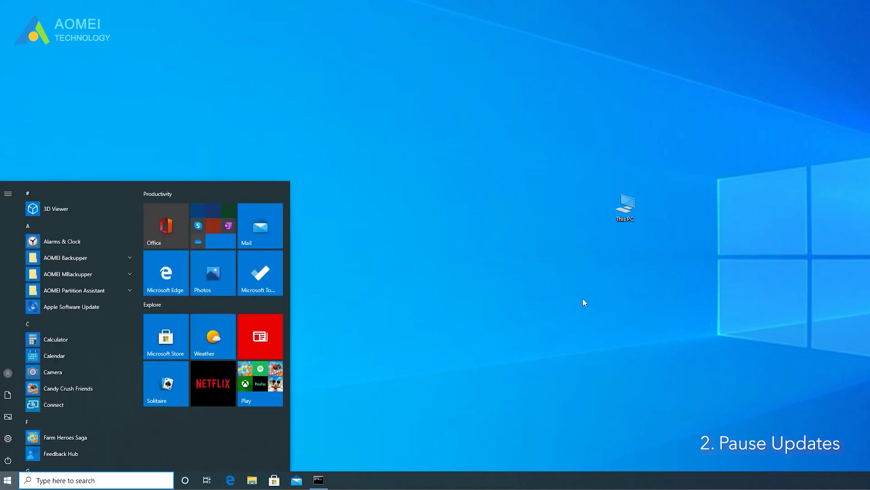
pyautogui.press('super+i')
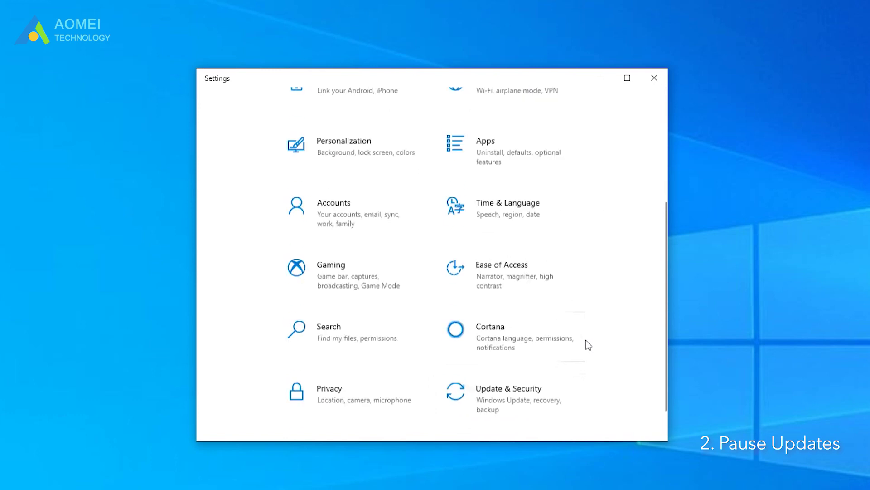
pyautogui.scroll(-1, 585, 339)
pyautogui.click(513, 375)
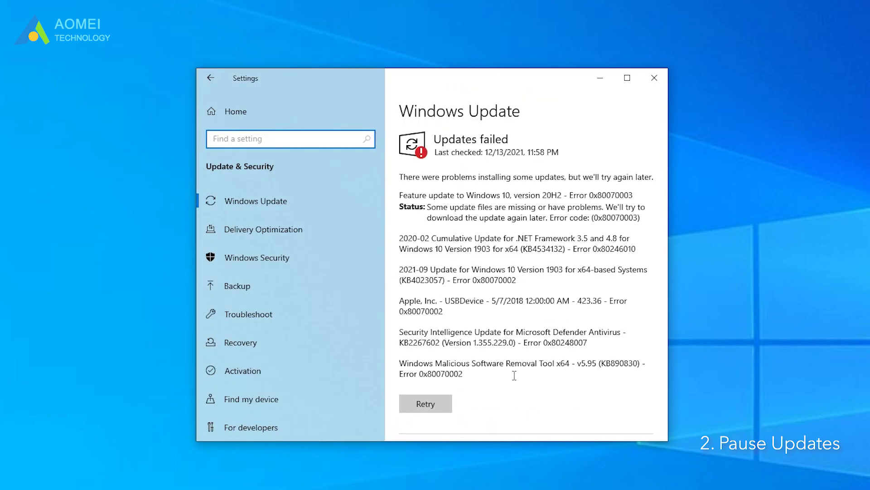
pyautogui.scroll(-7, 514, 375)
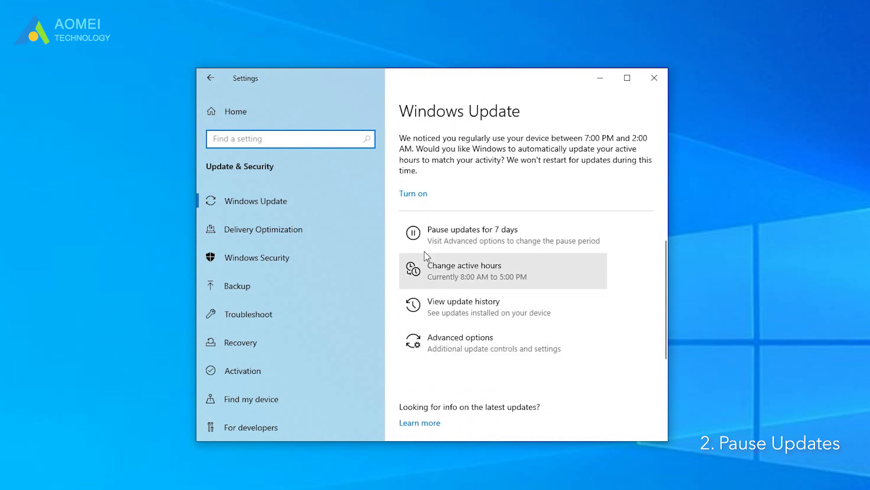
pyautogui.click(426, 241)
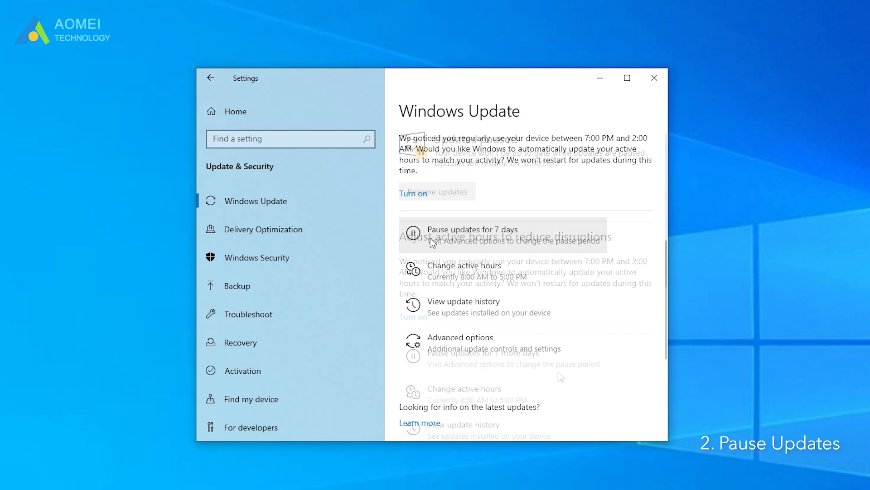
# - In Advanced options, keep the pause-until date at Tuesday, May 24, 2022
pyautogui.scroll(-3, 559, 372)
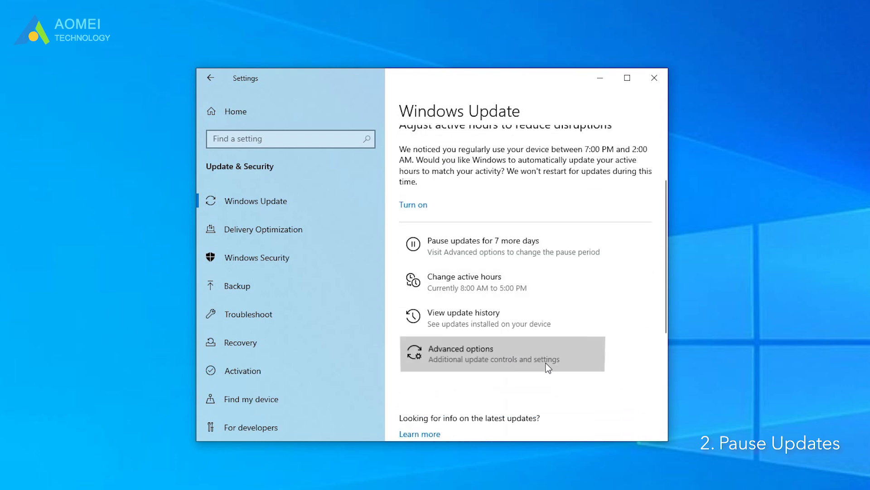
pyautogui.click(547, 364)
pyautogui.scroll(-4, 548, 368)
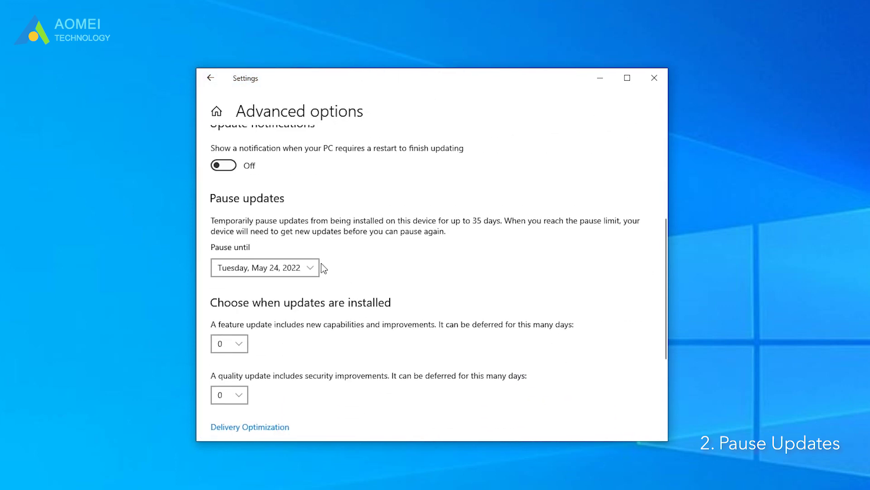
pyautogui.click(310, 268)
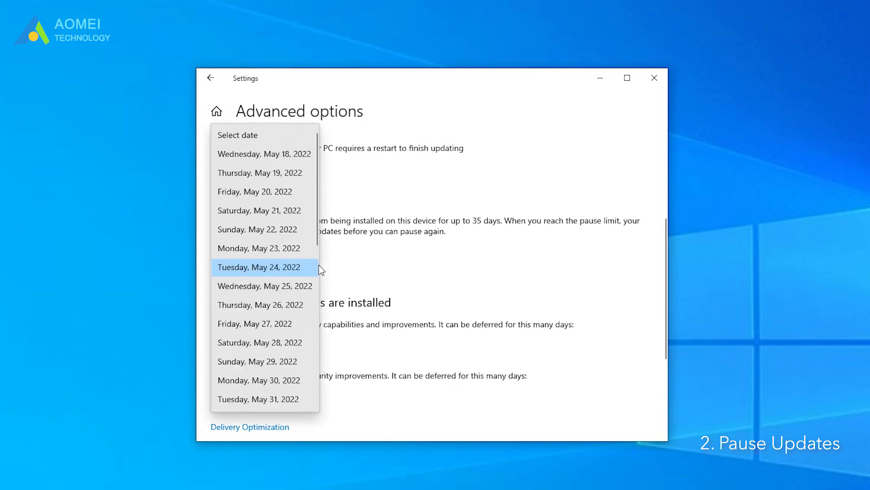
pyautogui.click(394, 275)
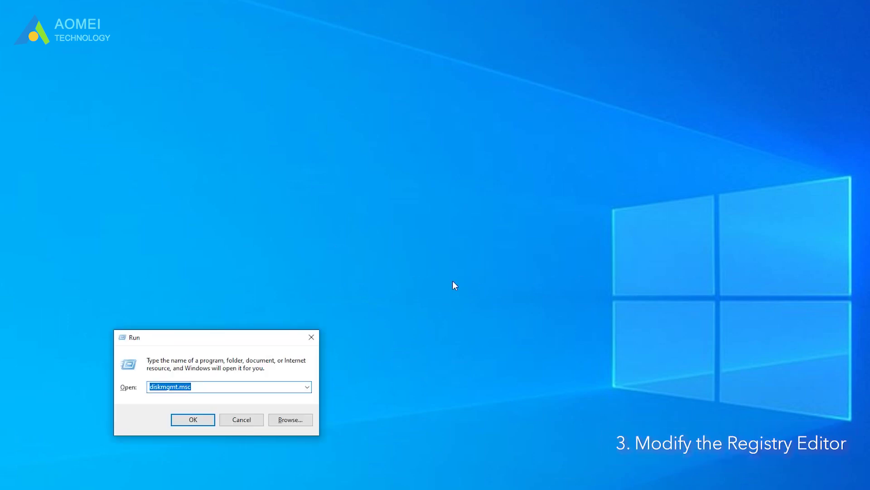
# - Launch Registry Editor with regedit and approve the administrator prompt
pyautogui.moveTo(266, 347); pyautogui.dragTo(521, 243)
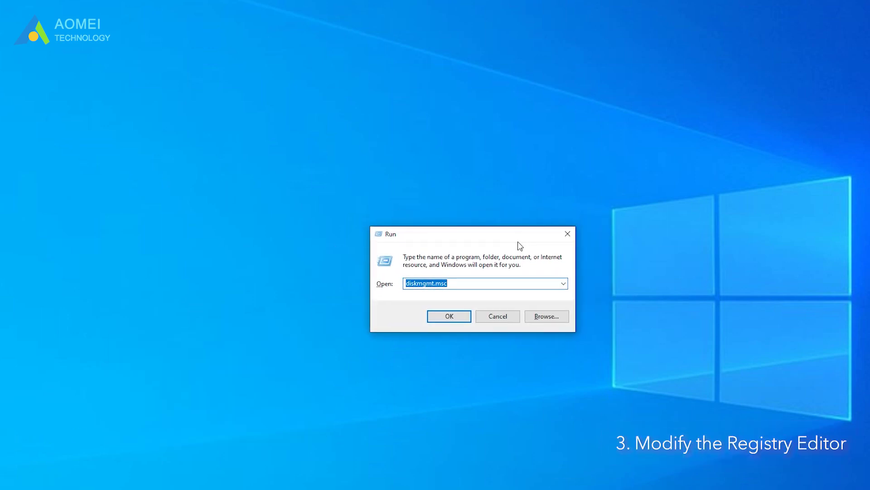
pyautogui.write('regedit')
pyautogui.click(451, 318)
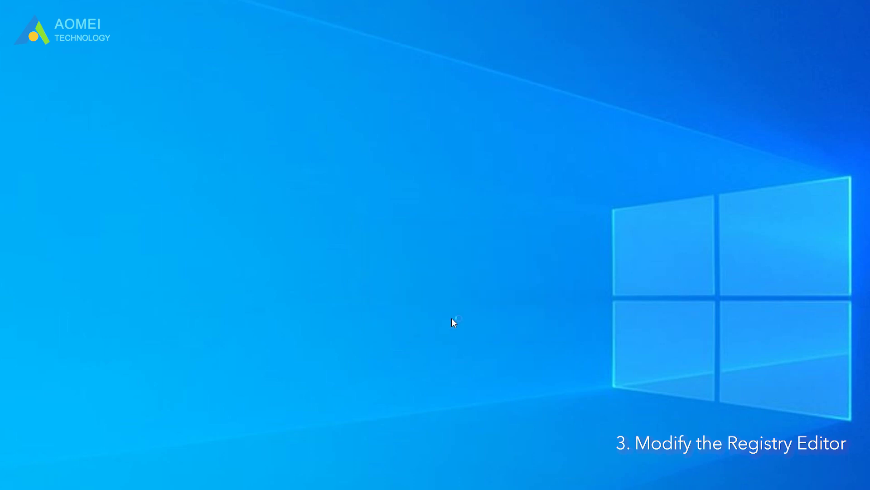
pyautogui.click(427, 298)
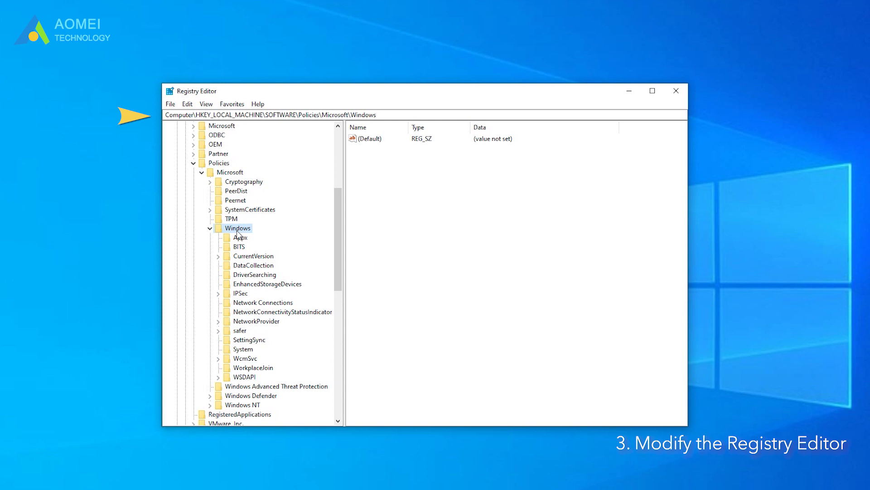
# - Create a new key named WindowsUpdate under the Windows policies key
pyautogui.rightClick(236, 231)
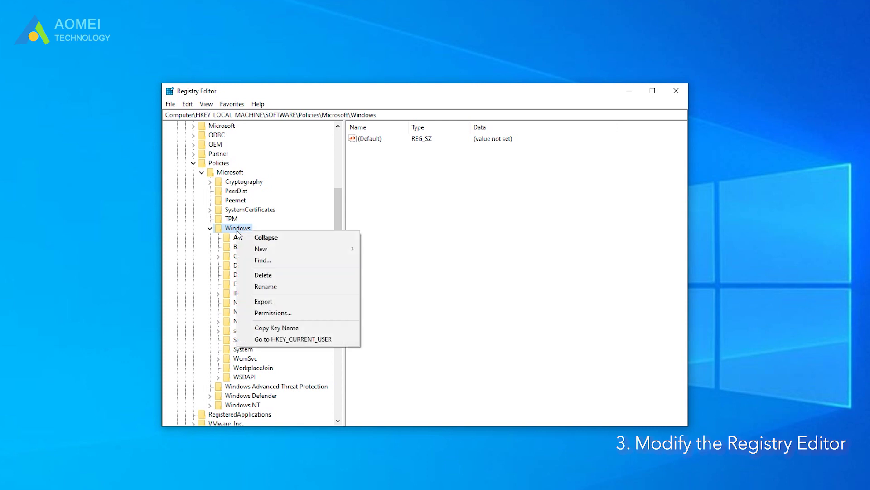
pyautogui.moveTo(297, 251)
pyautogui.click(381, 251)
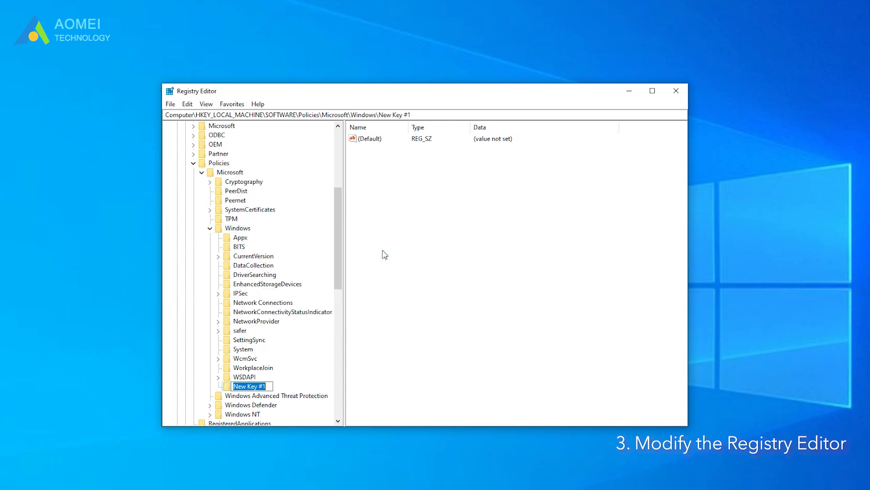
pyautogui.write('WindowsUpdate')
pyautogui.press('Return')
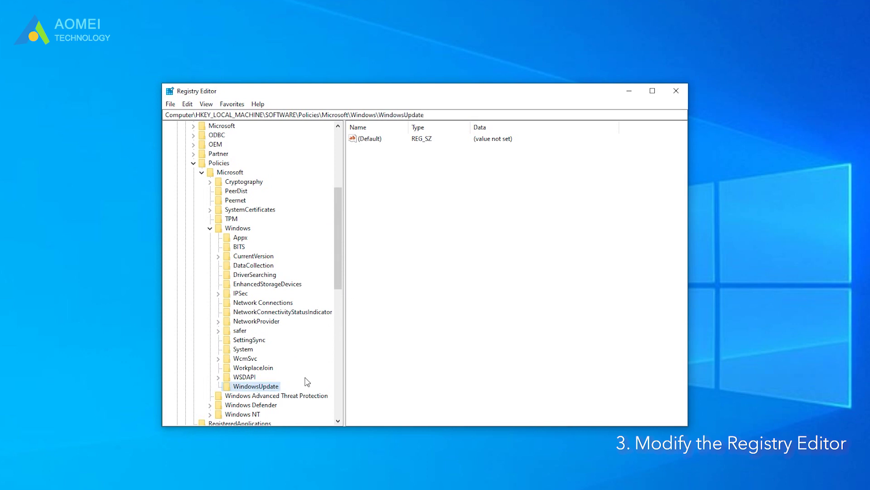
# - Add a 32-bit DWORD named TargetReleaseVersion in WindowsUpdate and open it for editing
pyautogui.click(271, 395)
pyautogui.click(270, 388)
pyautogui.scroll(-1, 294, 377)
pyautogui.rightClick(429, 212)
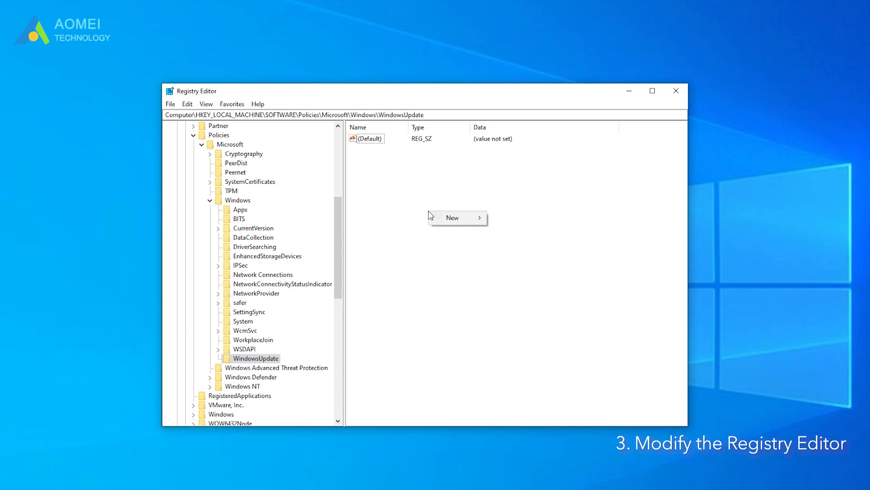
pyautogui.moveTo(446, 218)
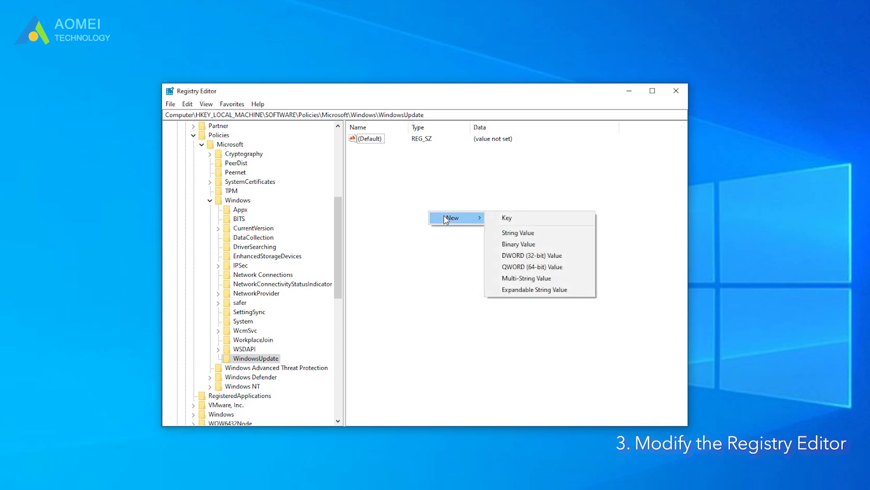
pyautogui.click(518, 256)
pyautogui.write('TargetReleaseVersion')
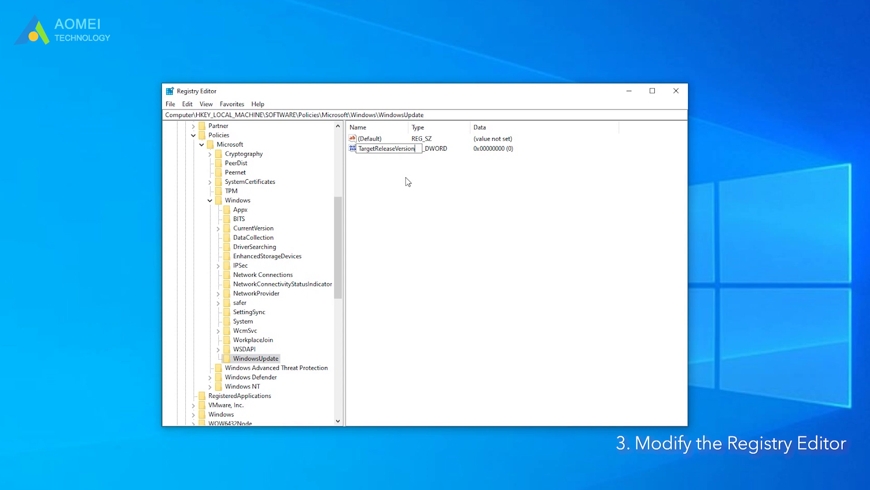
pyautogui.press('Return')
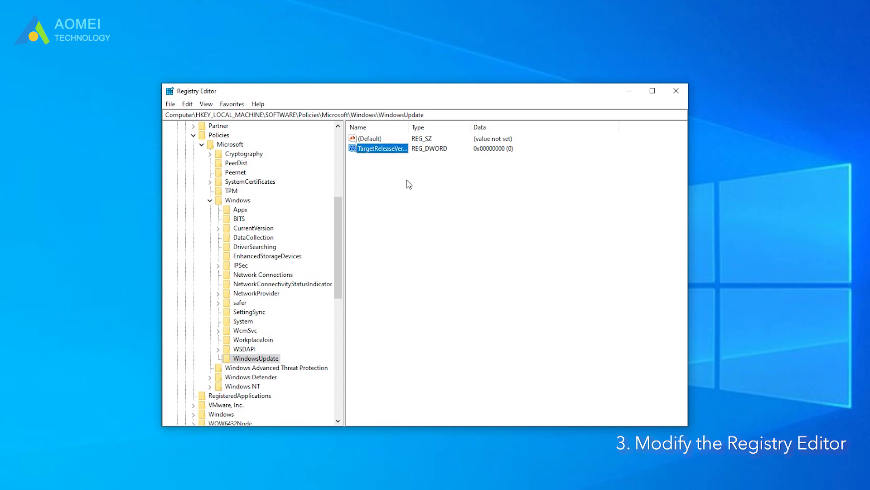
pyautogui.doubleClick(399, 149)
# - Save 1 as the TargetReleaseVersion data and add a new string value
pyautogui.write('1')
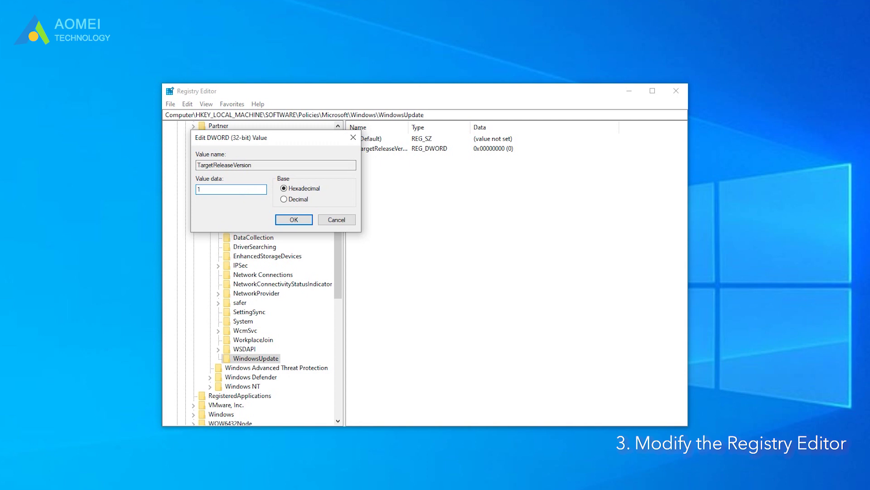
pyautogui.click(293, 219)
pyautogui.rightClick(439, 208)
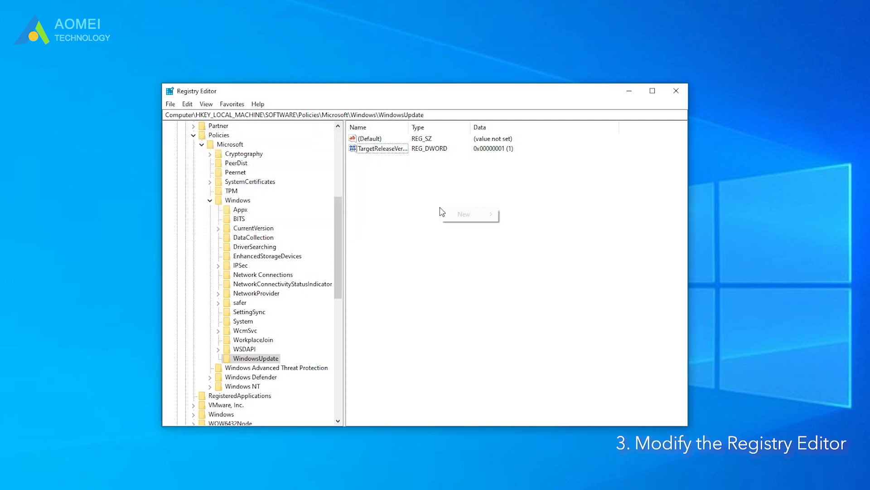
pyautogui.moveTo(473, 215)
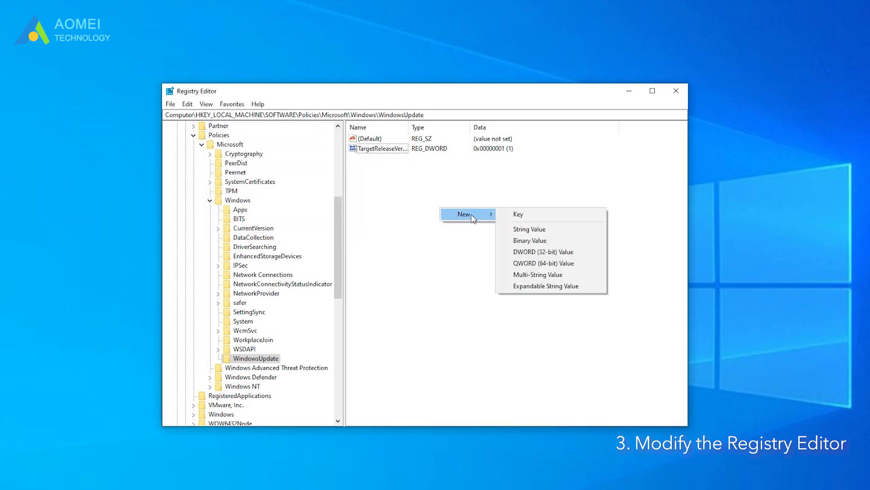
pyautogui.click(521, 230)
# - Name the string value TargetReleaseVersionInfo and set its data to 21H2
pyautogui.write('TargetReleaseVersionInfo')
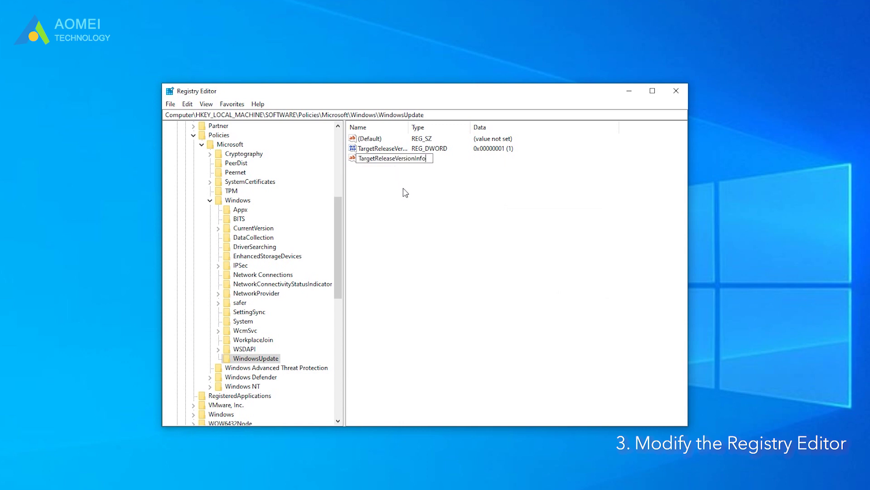
pyautogui.press('Return')
pyautogui.press('Return')
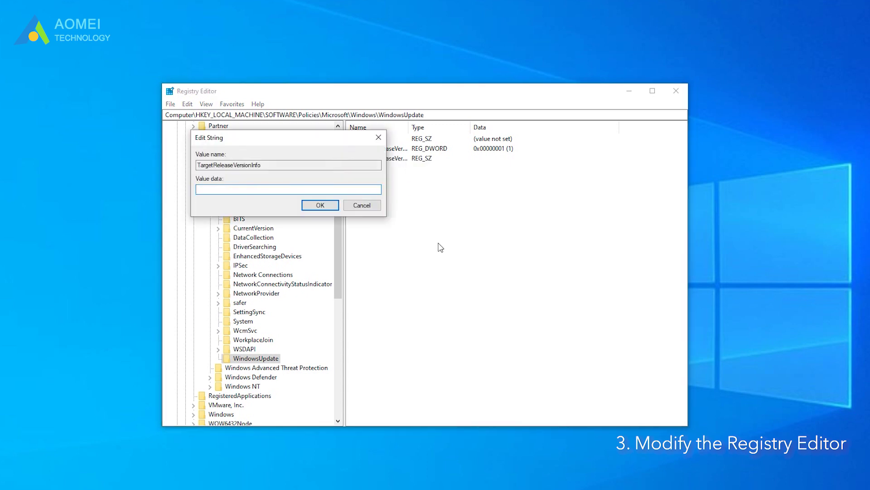
pyautogui.write('21H2')
pyautogui.click(316, 204)
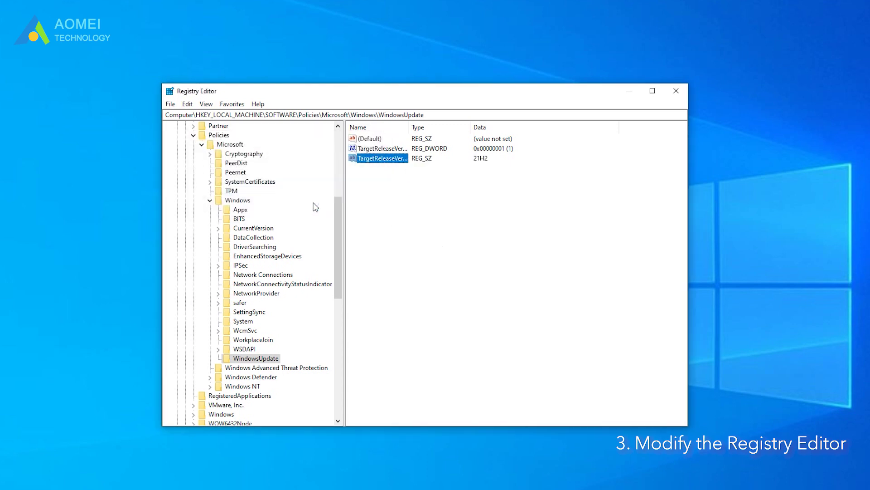
pyautogui.click(512, 274)
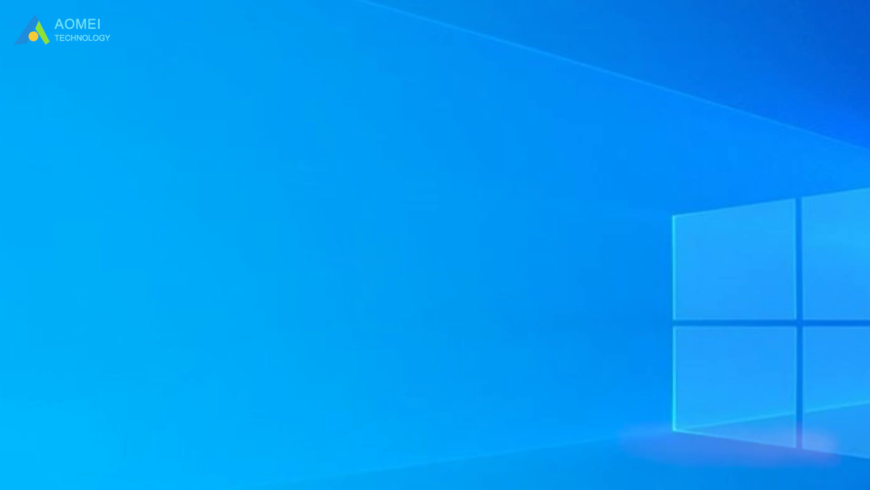
# - Launch Local Group Policy Editor with gpedit.msc and widen the tree pane
pyautogui.press('super+r')
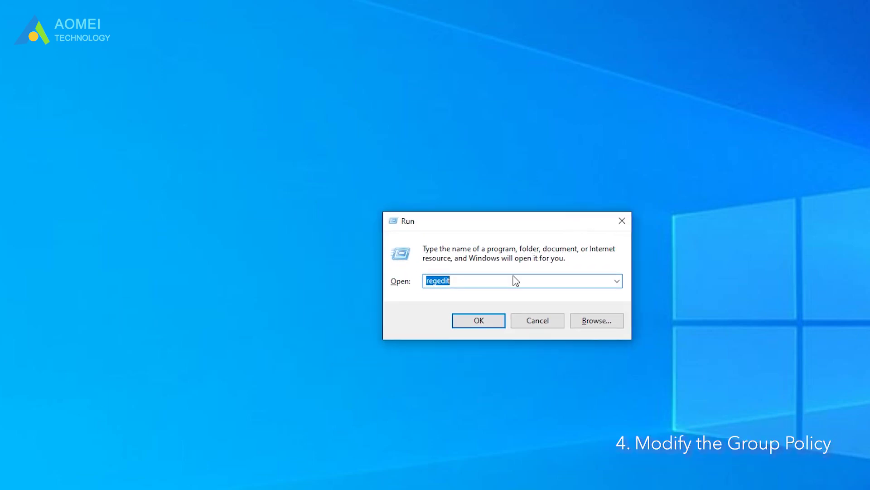
pyautogui.write('gpedit.msc')
pyautogui.click(497, 322)
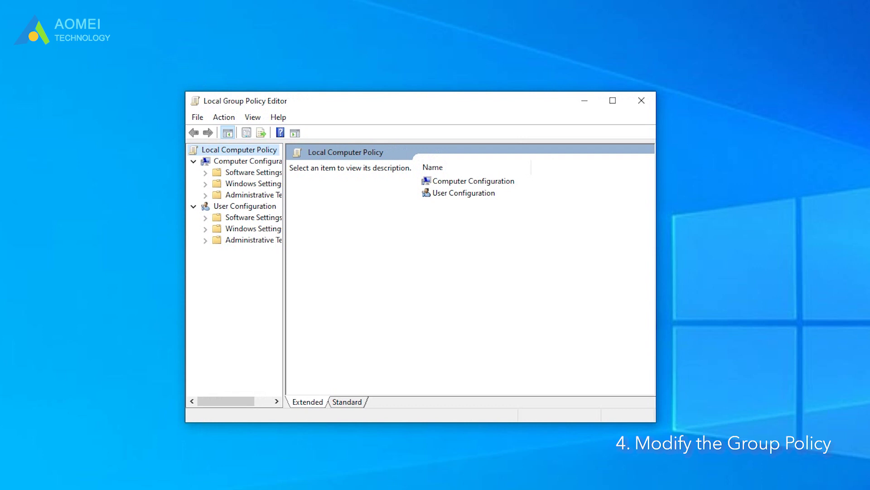
pyautogui.moveTo(287, 226); pyautogui.dragTo(332, 220)
# - Navigate to Administrative Templates > Windows Components > Windows Update under Computer Configuration
pyautogui.click(273, 162)
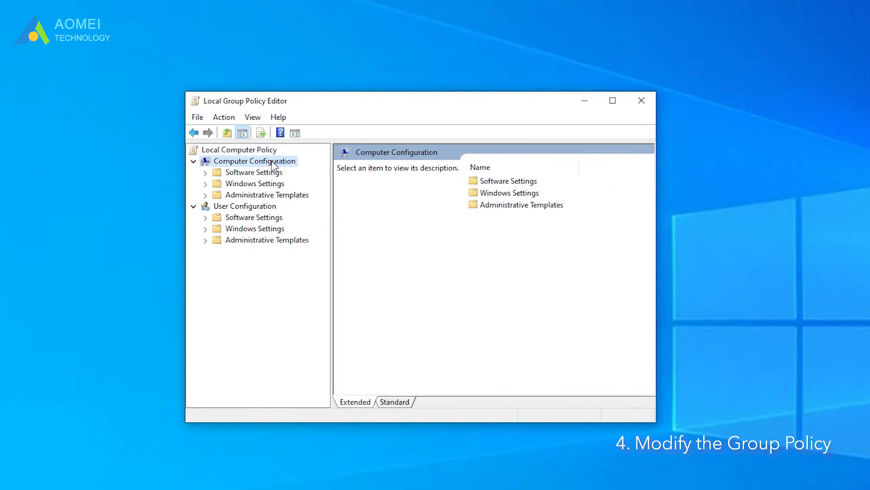
pyautogui.doubleClick(242, 162)
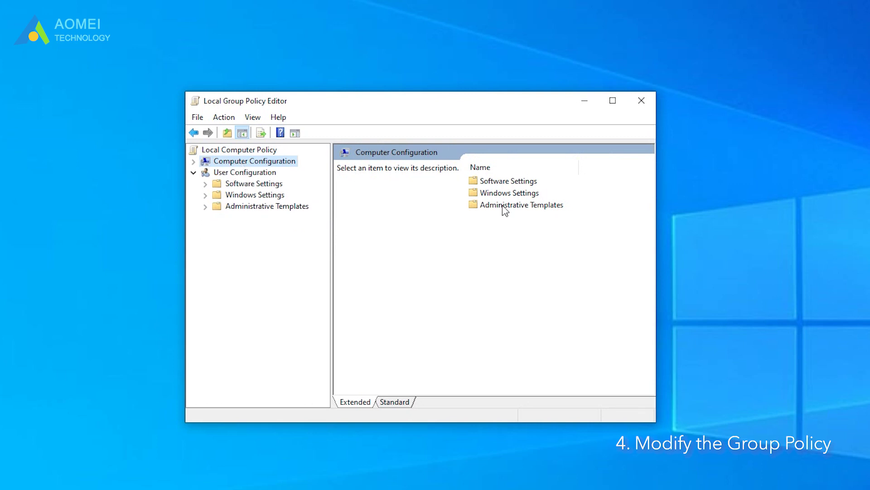
pyautogui.click(529, 205)
pyautogui.doubleClick(528, 205)
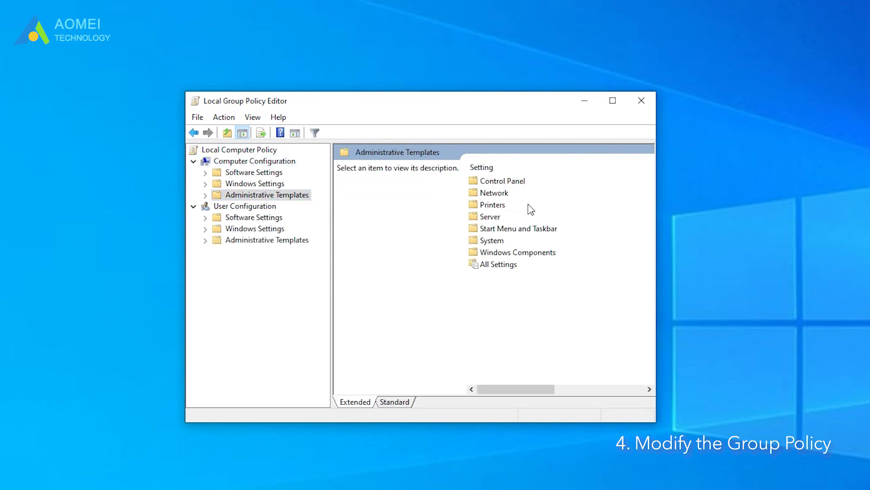
pyautogui.doubleClick(517, 253)
pyautogui.scroll(-10, 625, 292)
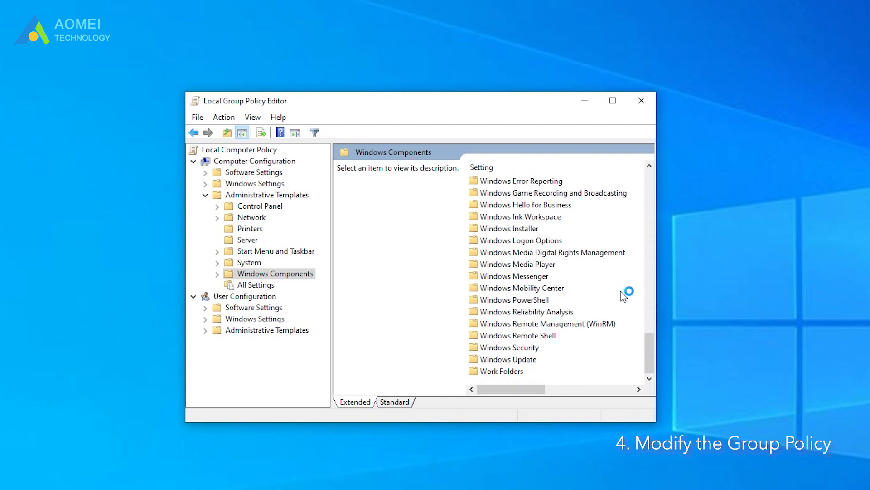
pyautogui.doubleClick(540, 361)
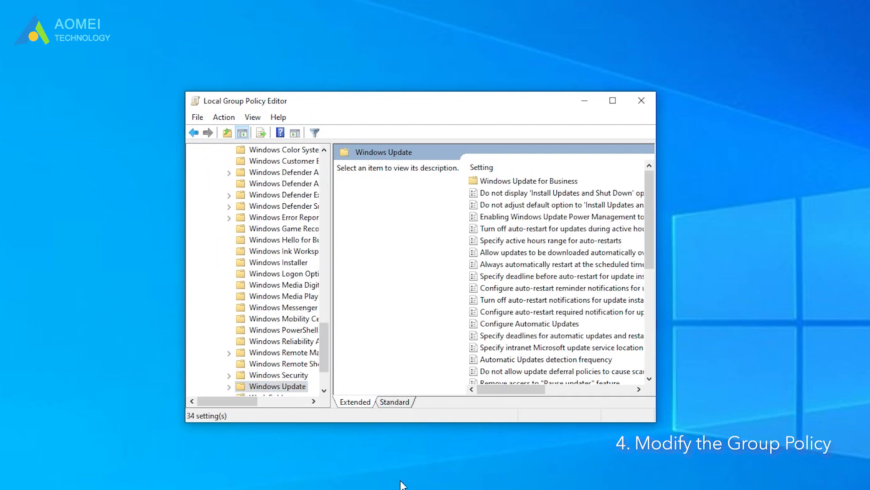
pyautogui.moveTo(331, 259); pyautogui.dragTo(200, 255)
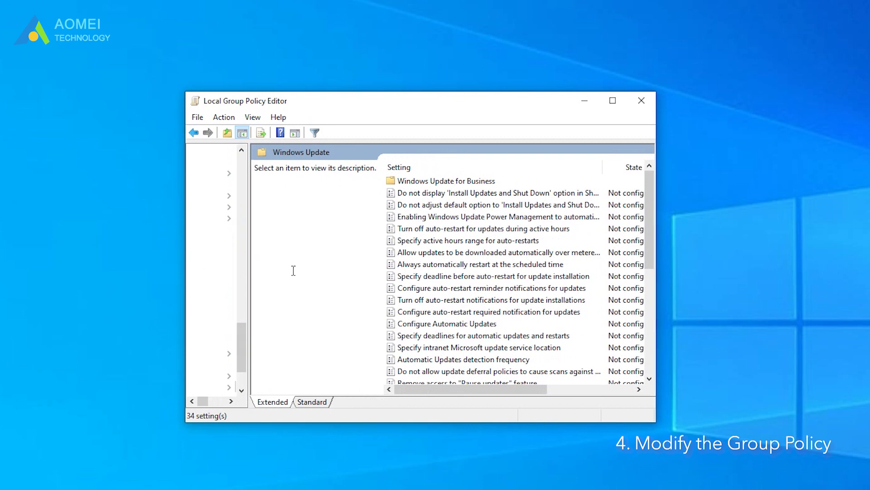
# - Enable 'Turn off auto-restart for updates during active hours' with active hours 8 AM to 5 PM
pyautogui.click(437, 233)
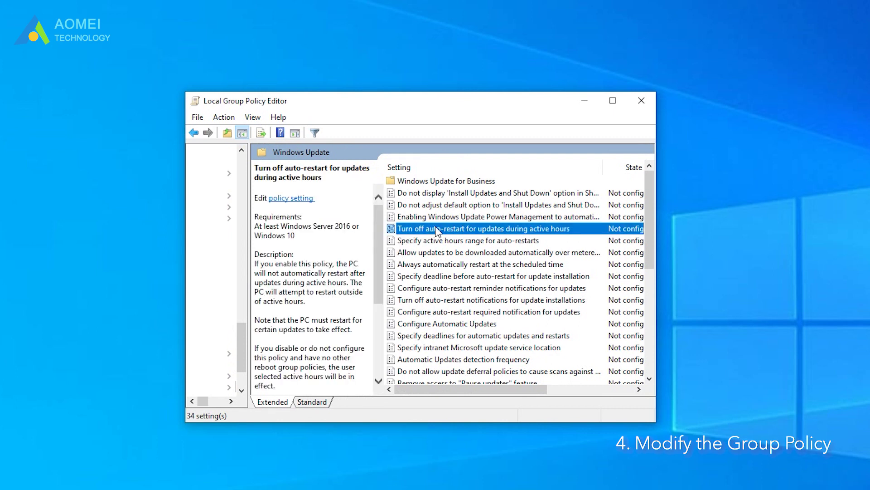
pyautogui.doubleClick(437, 232)
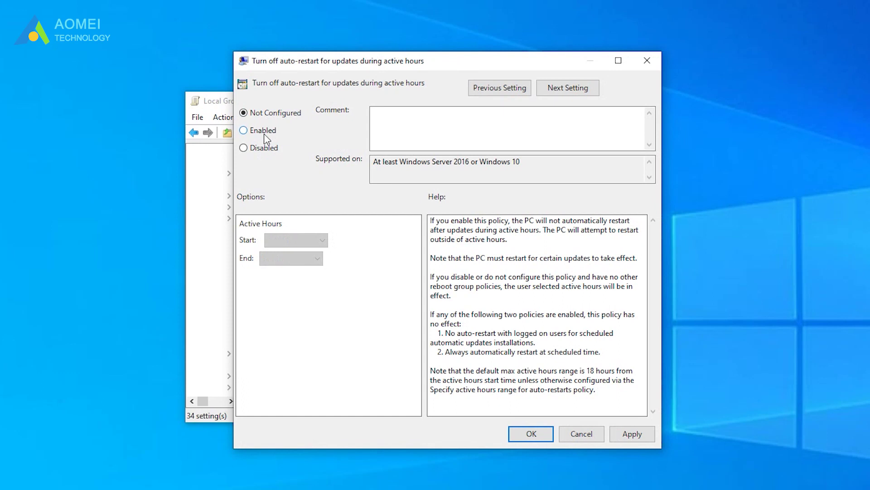
pyautogui.click(268, 131)
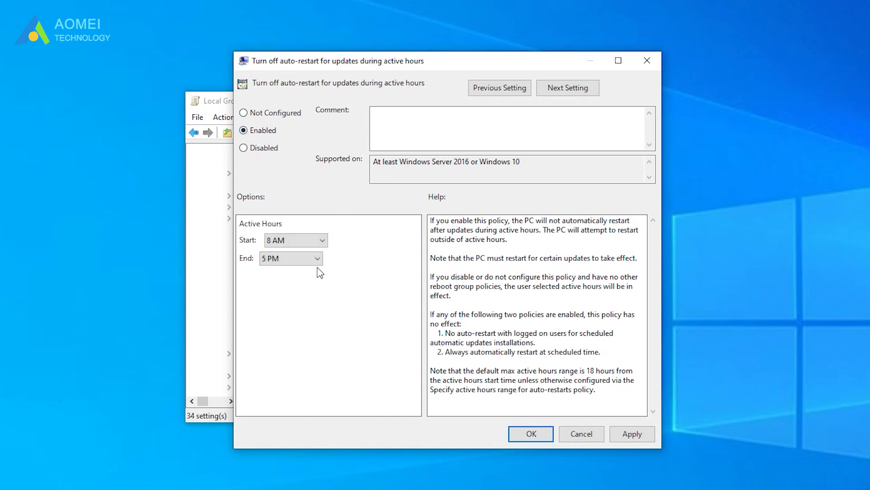
pyautogui.click(322, 240)
pyautogui.click(281, 326)
pyautogui.click(317, 259)
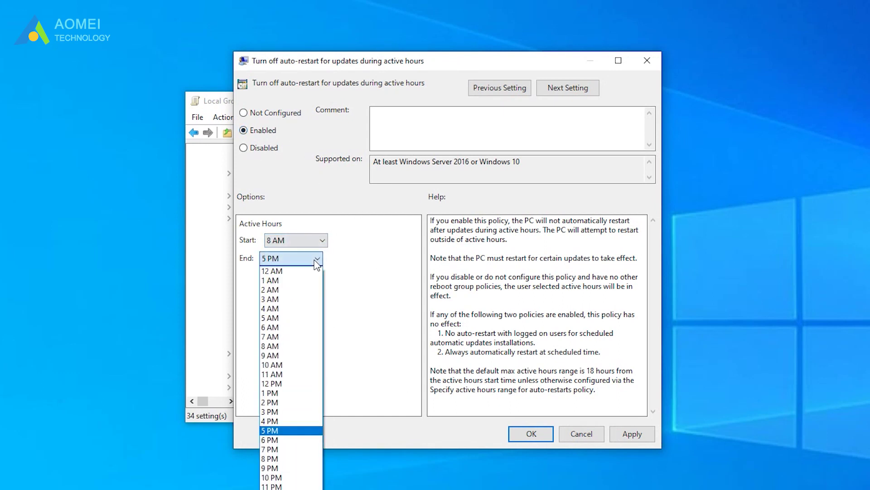
pyautogui.click(291, 311)
pyautogui.click(641, 439)
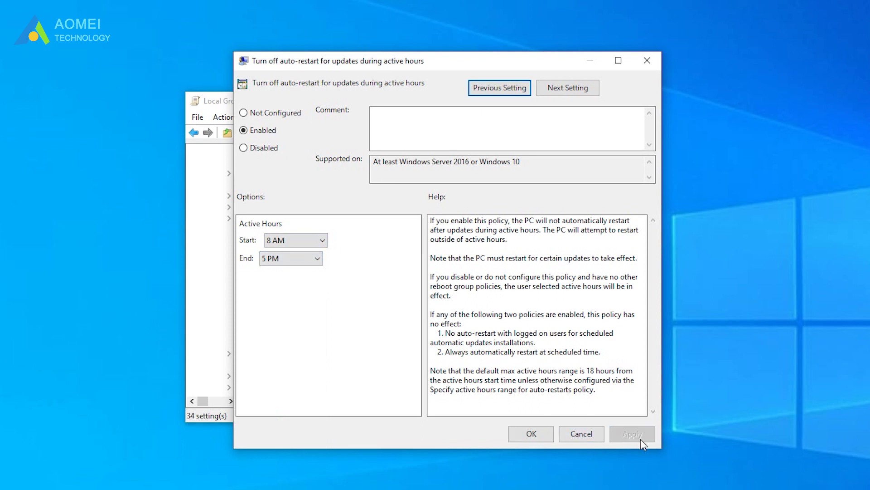
pyautogui.click(531, 434)
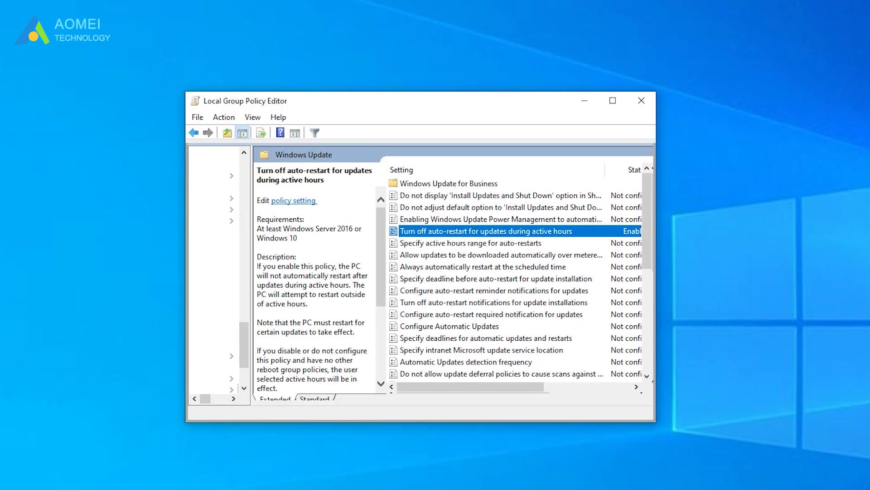